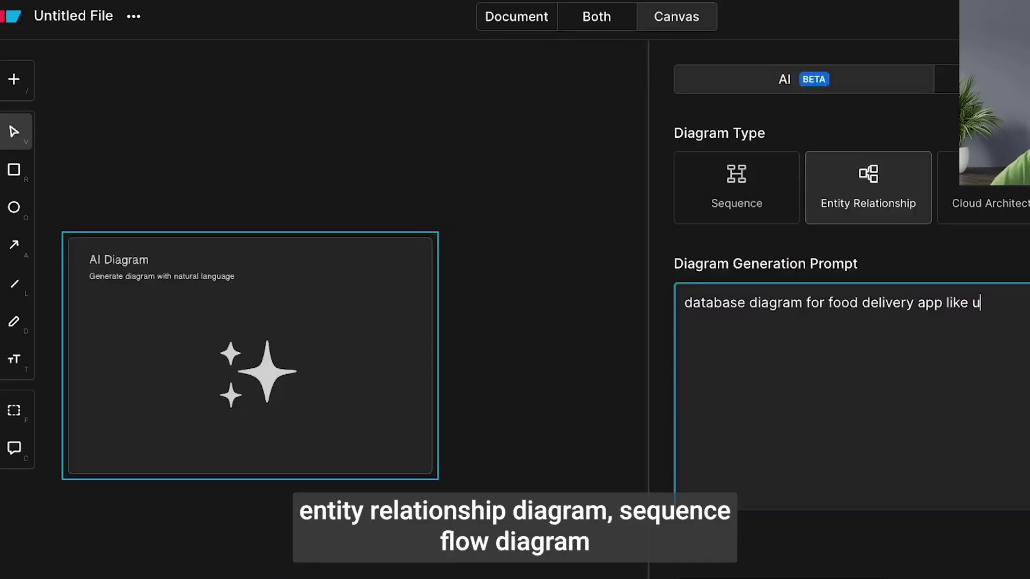
Generate a food delivery ER diagram from the prompt ending 'ber eats payment, billing, user auth'.
text(ber eats payment , billing, user auth)
key(ctrl+Return)
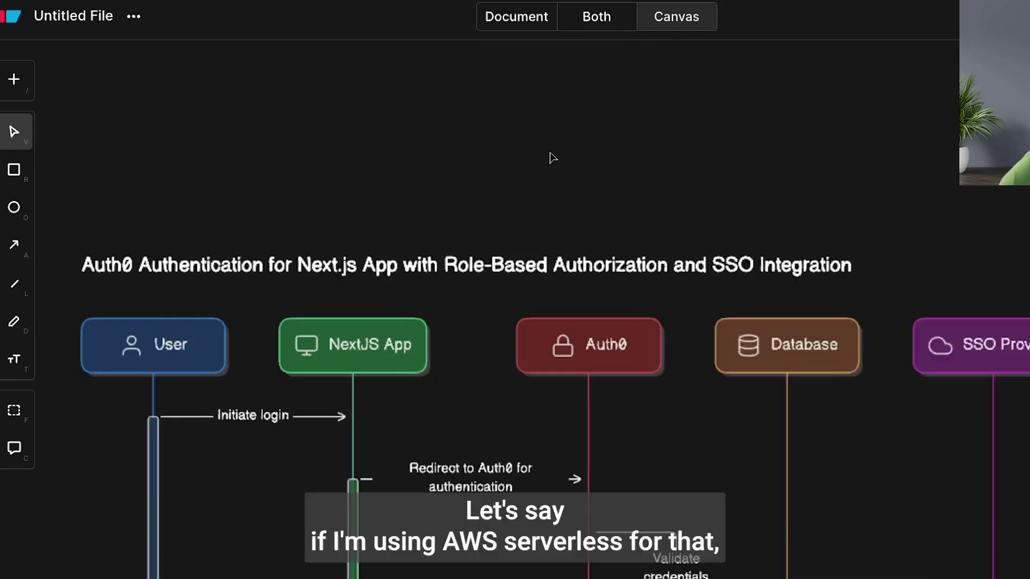
Scroll down to view the example's Food Delivery App Architecture diagram.
scroll(573, 167, down, 4)
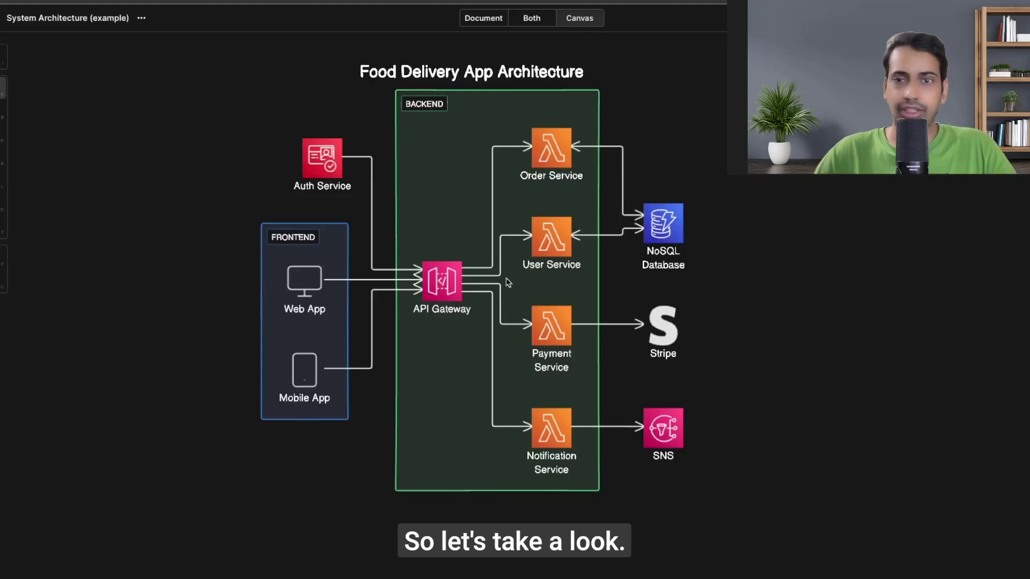
Review the example's written outline, then submit the AIRBNB CLONE Planning outline prompt.
click(483, 18)
scroll(437, 285, down, 15)
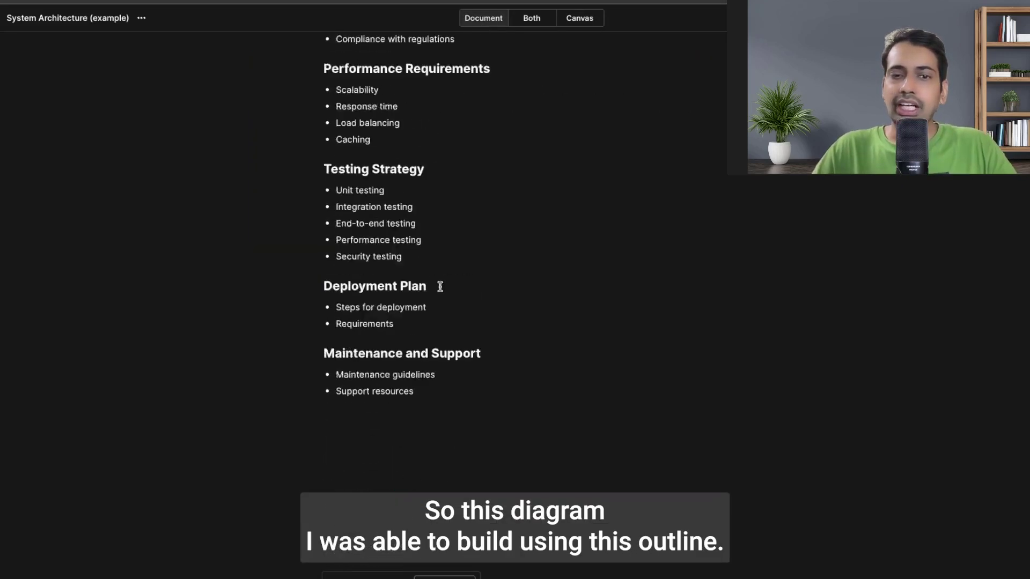
scroll(440, 287, up, 15)
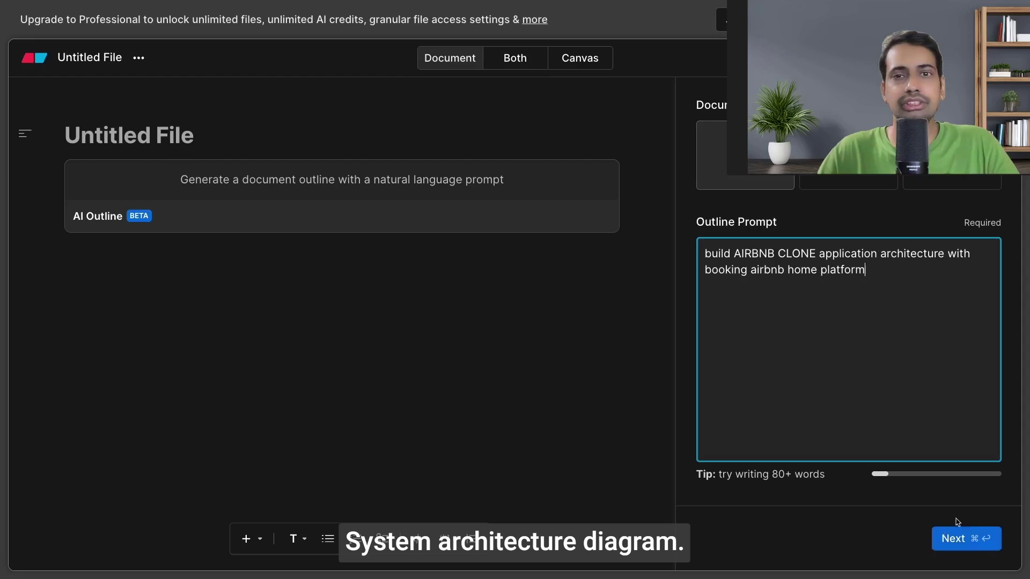
click(952, 538)
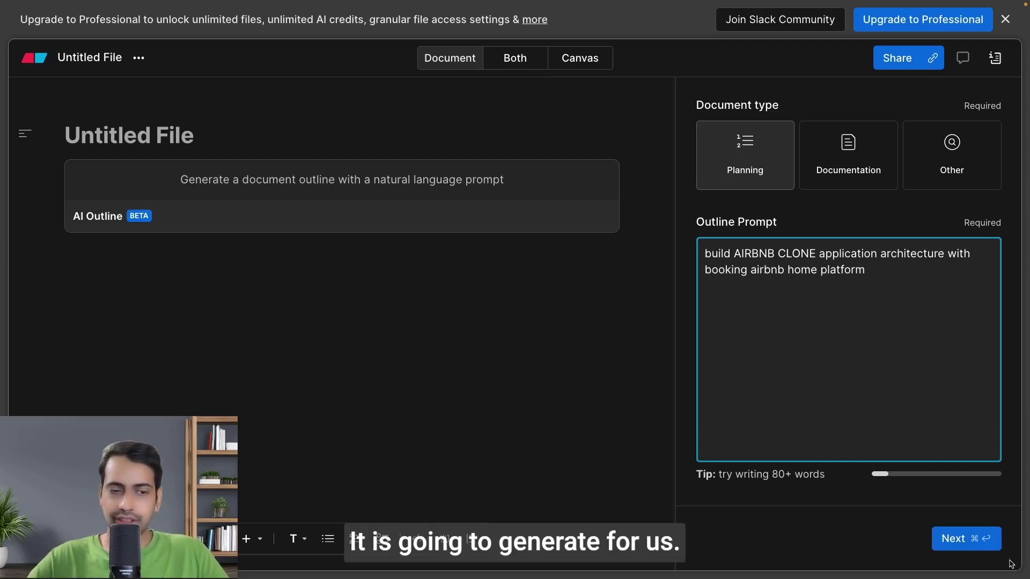
Choose both booking and property listing as purpose, with Guests, Hosts, Admins and Support roles.
click(990, 540)
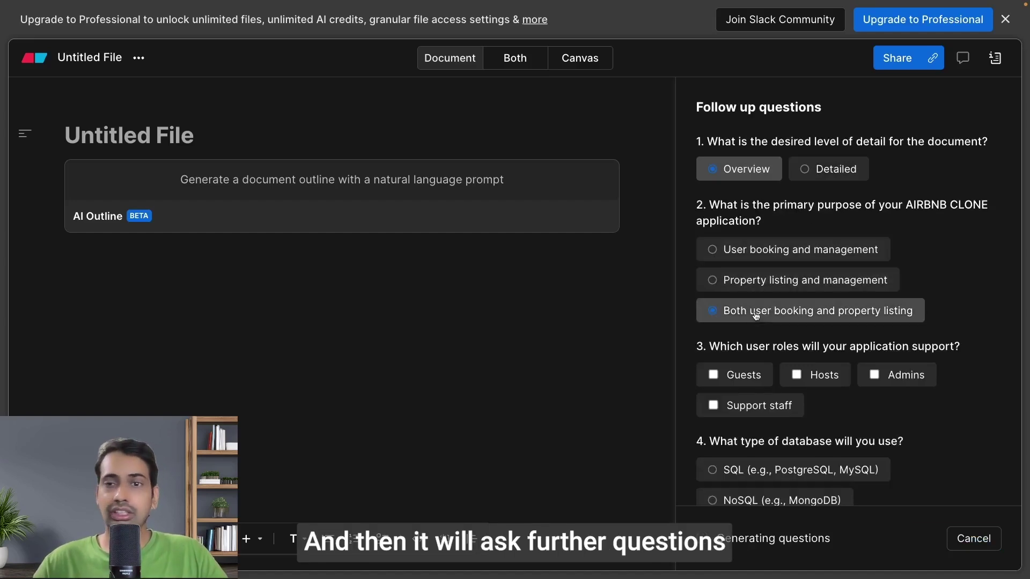
click(752, 310)
scroll(771, 359, down, 1)
click(742, 327)
click(818, 327)
click(901, 328)
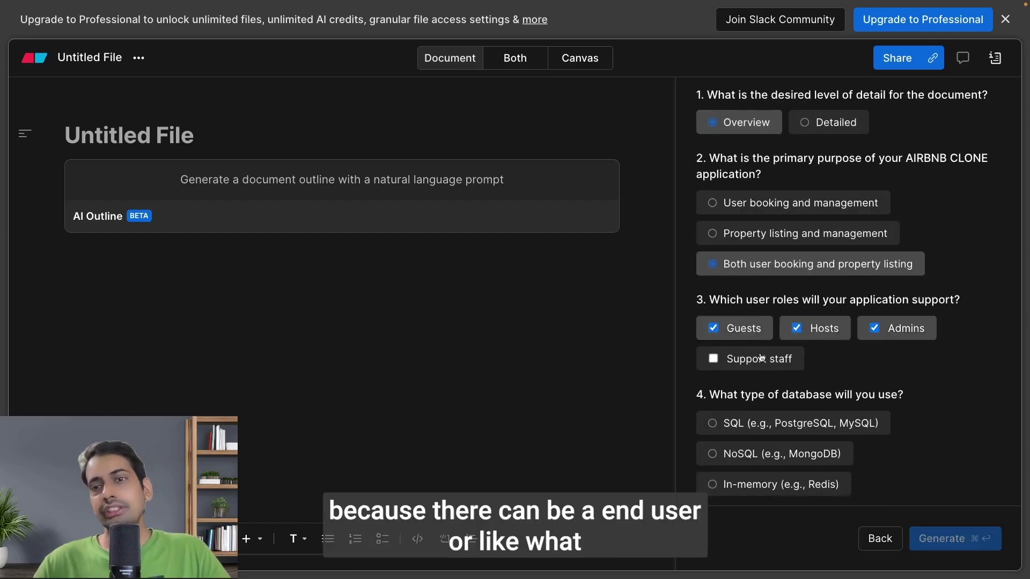
click(740, 358)
Pick an in-memory database like Redis, React front end and Node.js with Express back end.
scroll(761, 357, down, 3)
click(763, 322)
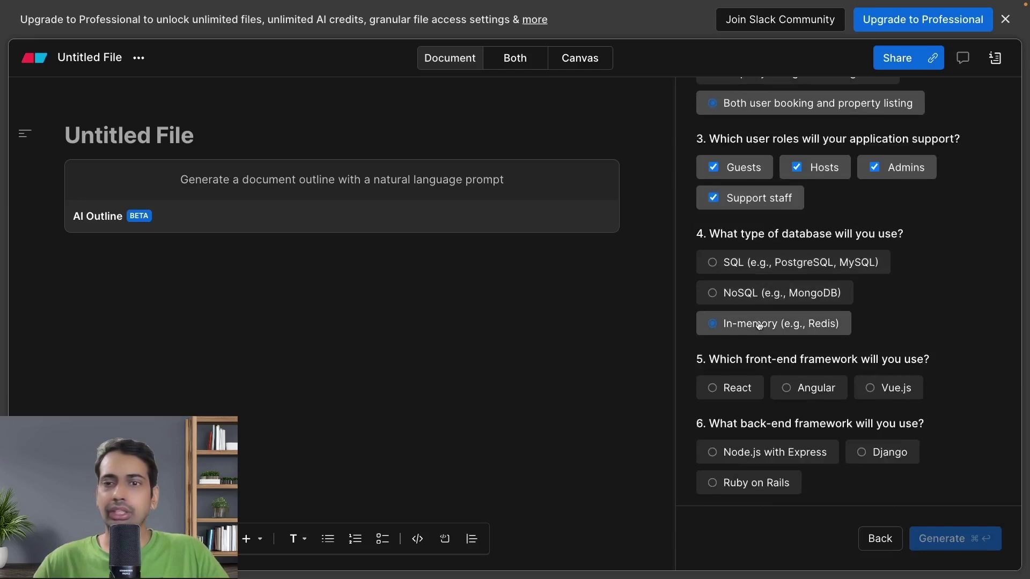
scroll(756, 319, down, 2)
click(731, 293)
scroll(740, 294, down, 1)
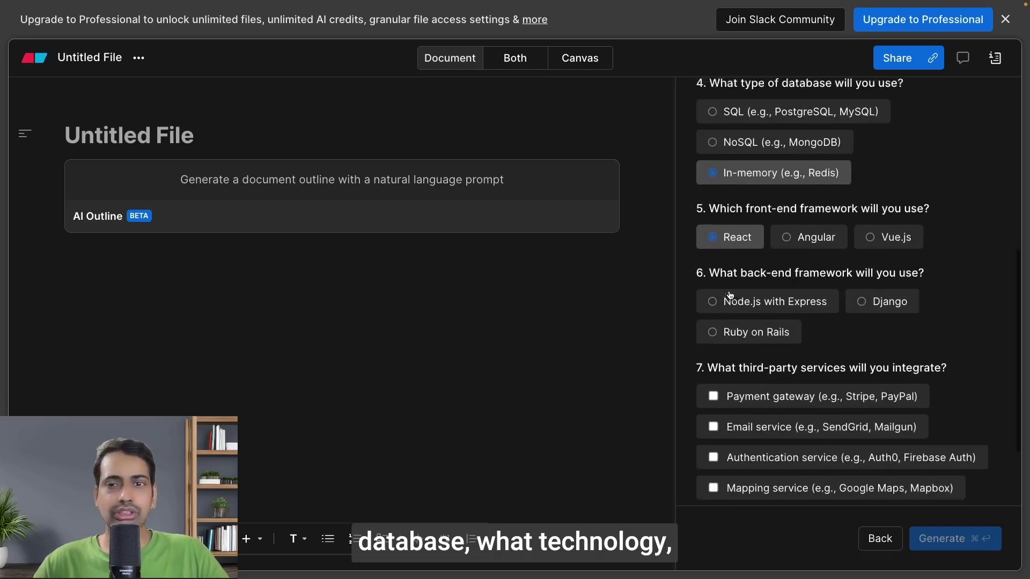
click(752, 293)
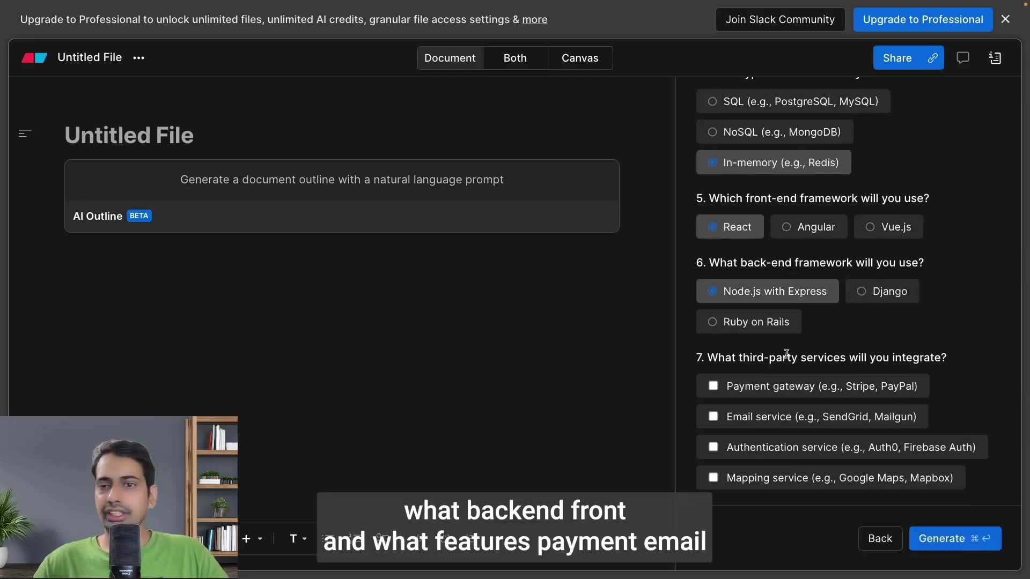
Add payment gateway, email, authentication and mapping service integrations.
scroll(786, 354, down, 1)
click(771, 302)
click(776, 332)
click(773, 363)
click(770, 393)
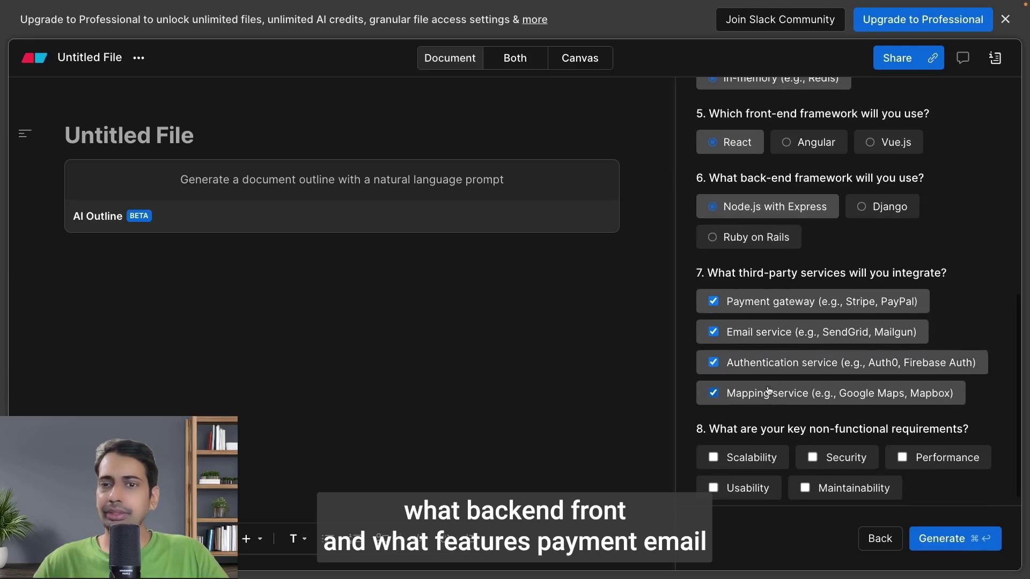
Require scalability, security, performance, maintainability and usability as non-functional requirements.
scroll(770, 392, down, 1)
click(750, 443)
click(845, 443)
click(945, 443)
click(853, 475)
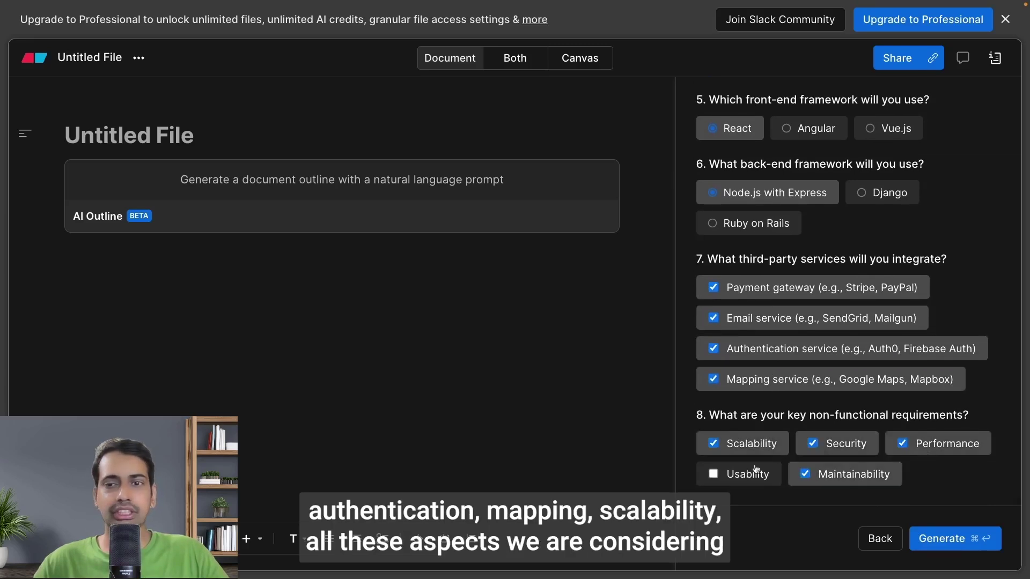
click(756, 470)
Set the documentation level to Detailed and generate the AI outline.
scroll(898, 332, up, 6)
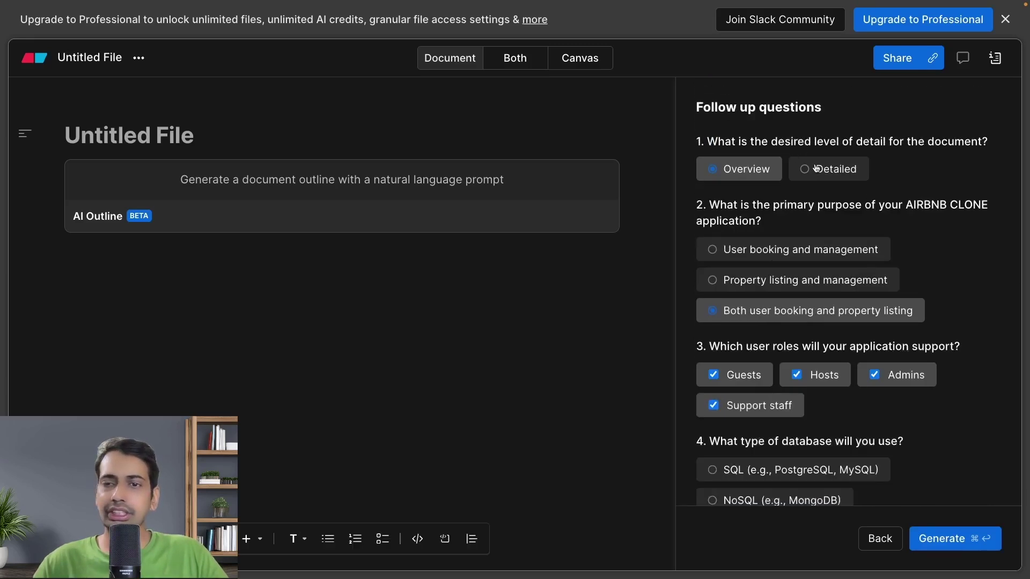
click(816, 169)
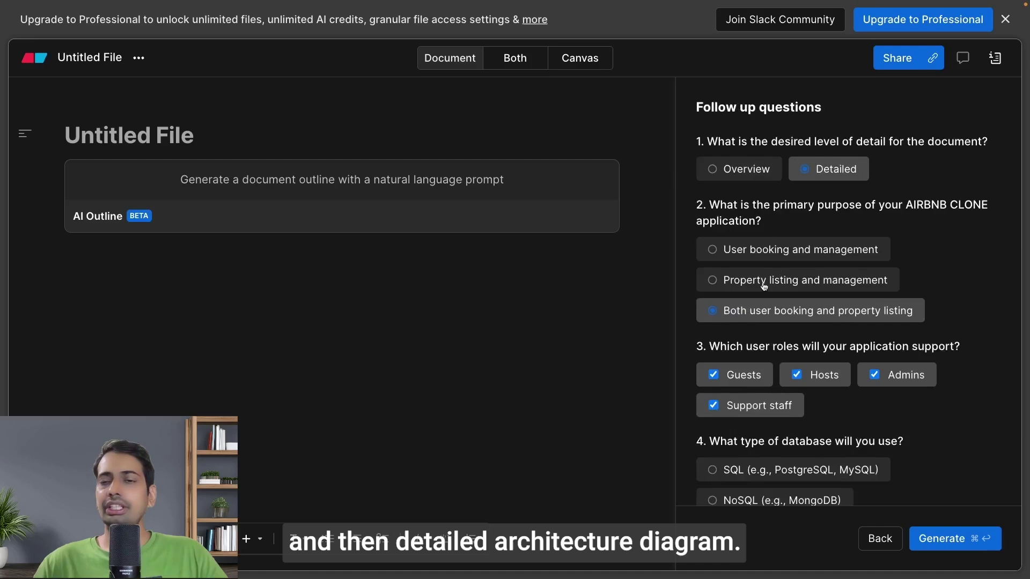
scroll(764, 287, down, 10)
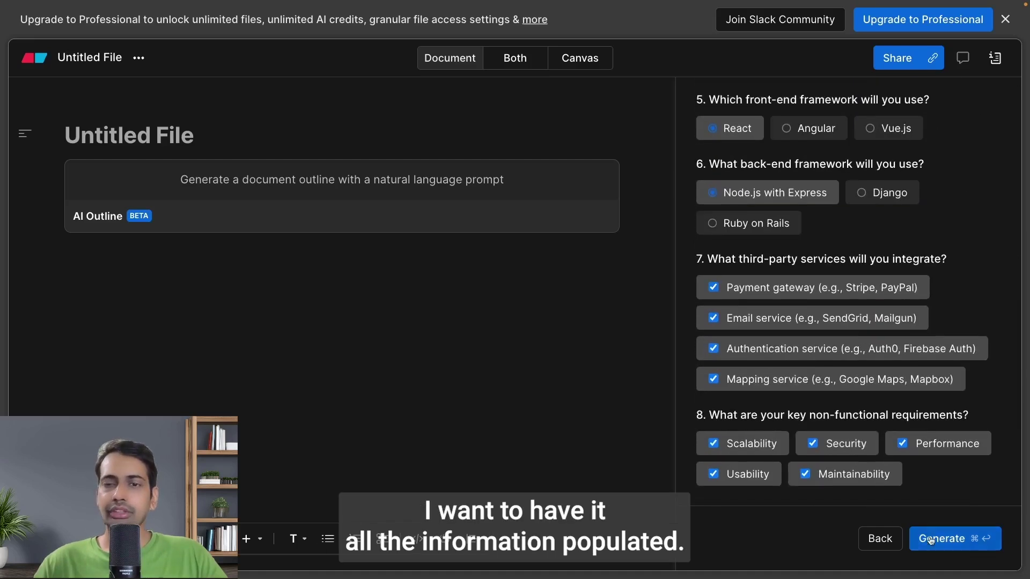
click(931, 540)
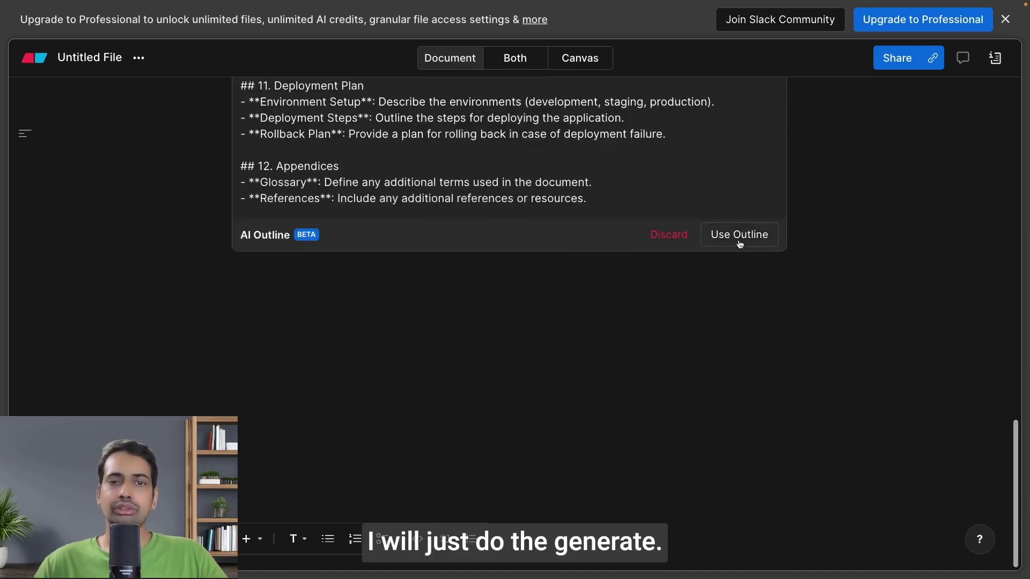
Insert the AIRBNB CLONE outline into the file and return to the All Files dashboard.
click(740, 234)
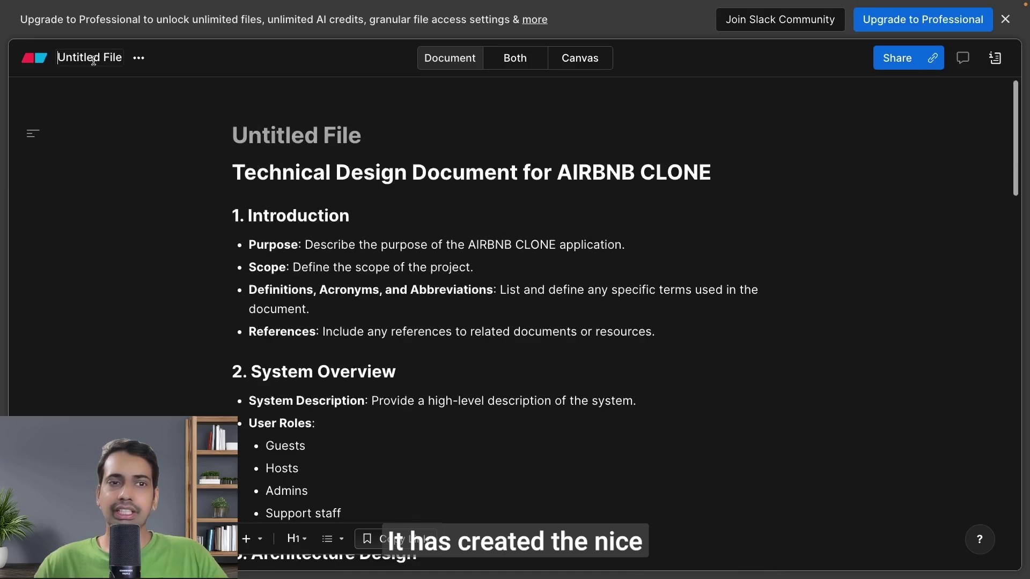
click(45, 57)
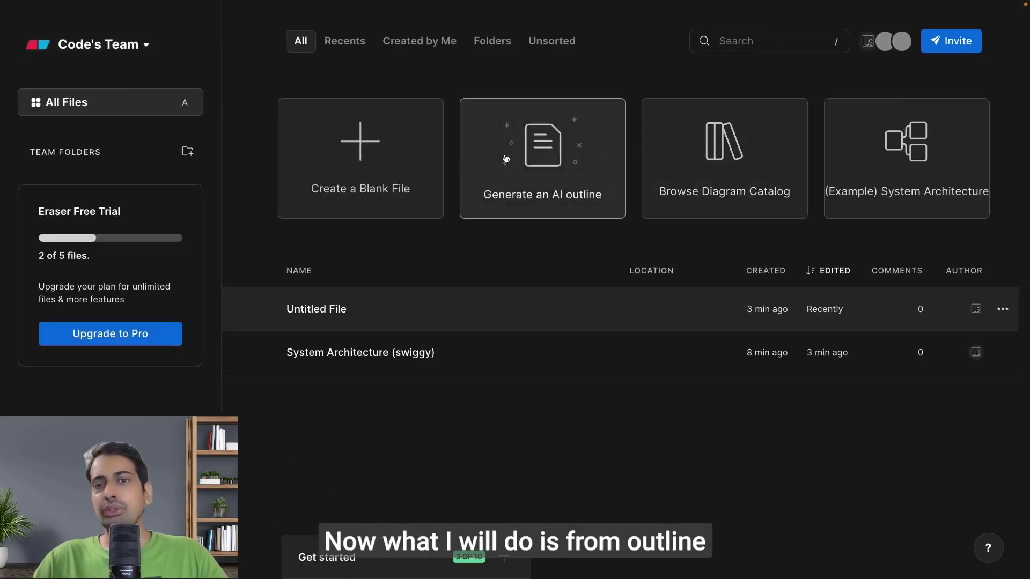
In Untitled File's canvas, generate an AI diagram from the pasted project outline.
click(378, 321)
click(581, 69)
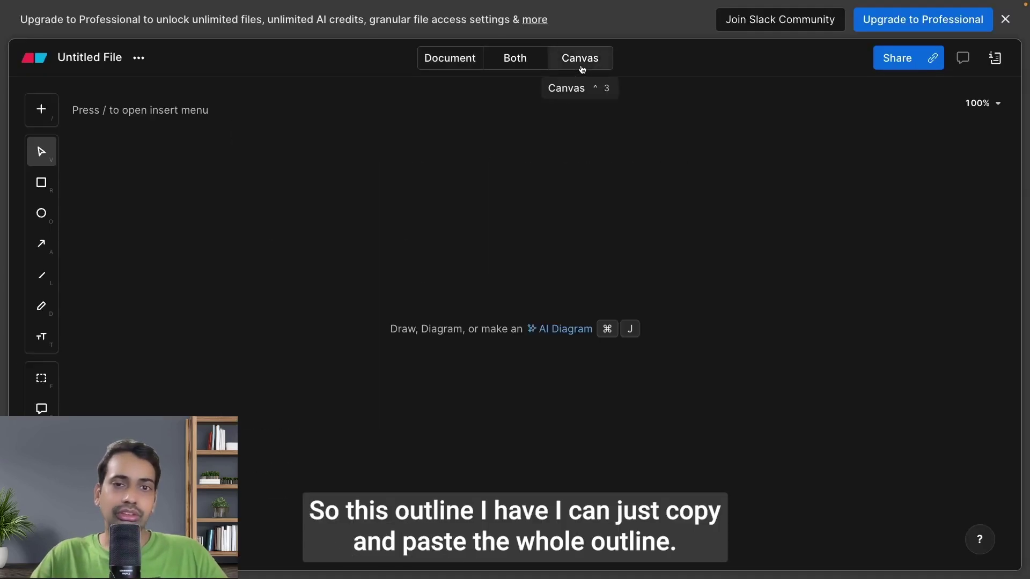
click(559, 328)
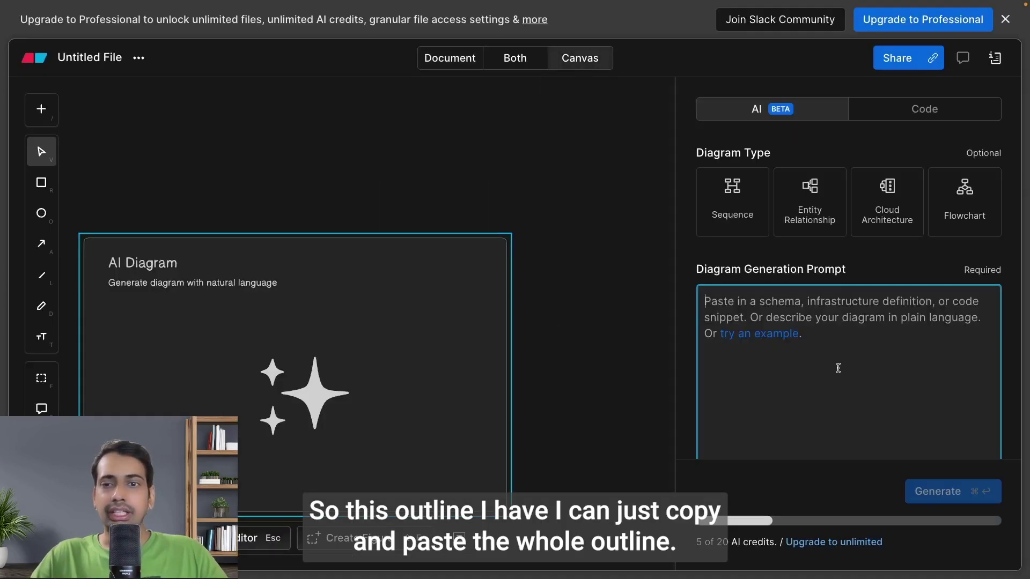
key(super+v)
click(938, 491)
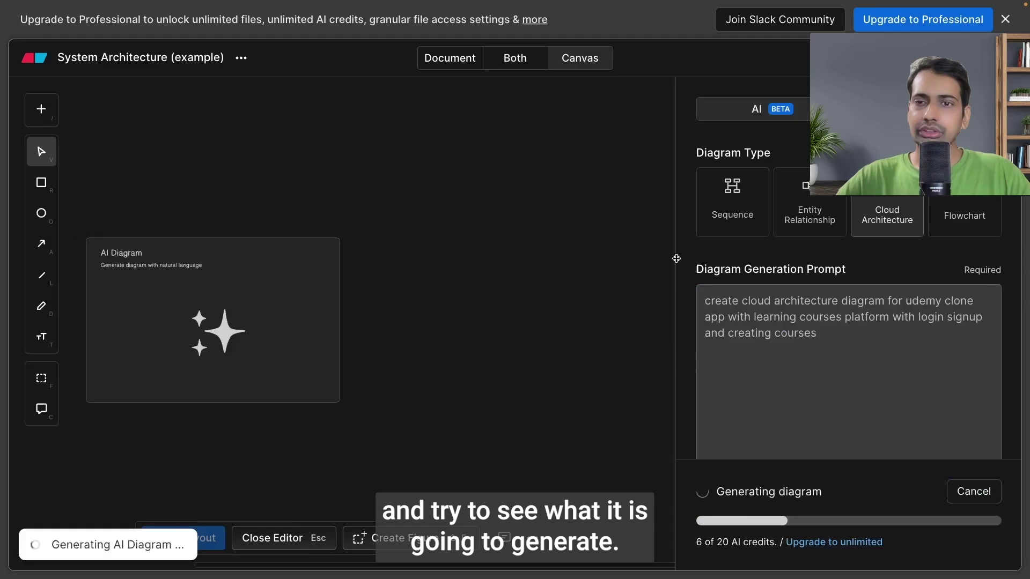
Widen the AI panel, review the finished Udemy Clone diagram, then start the ERD prompt.
drag(676, 258, 558, 253)
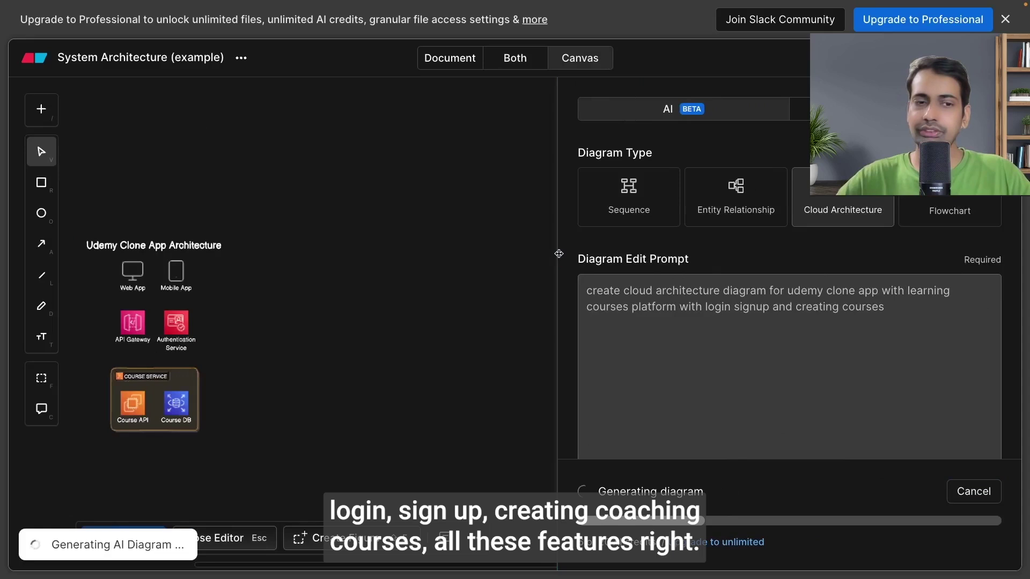
key(Escape)
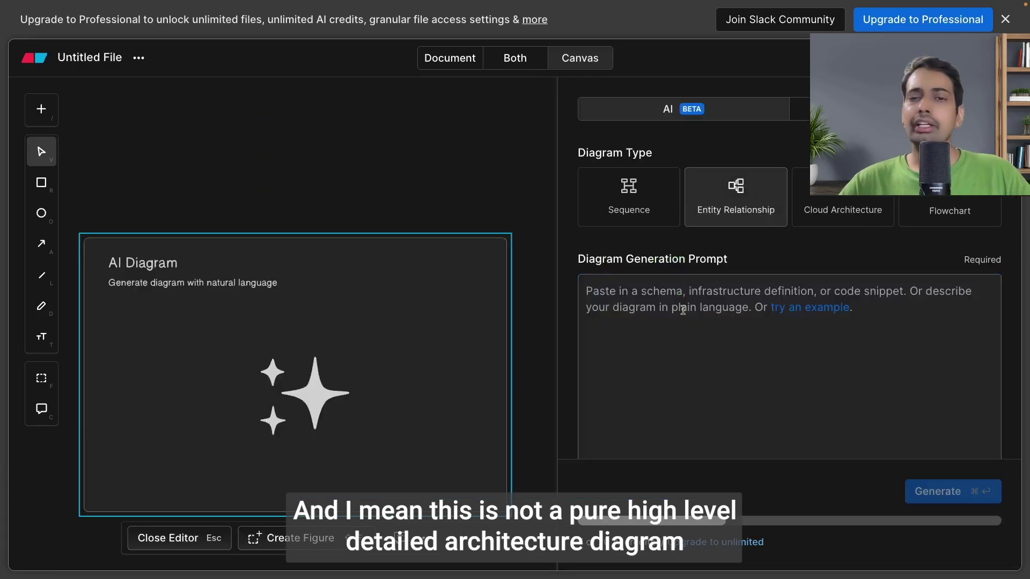
click(650, 344)
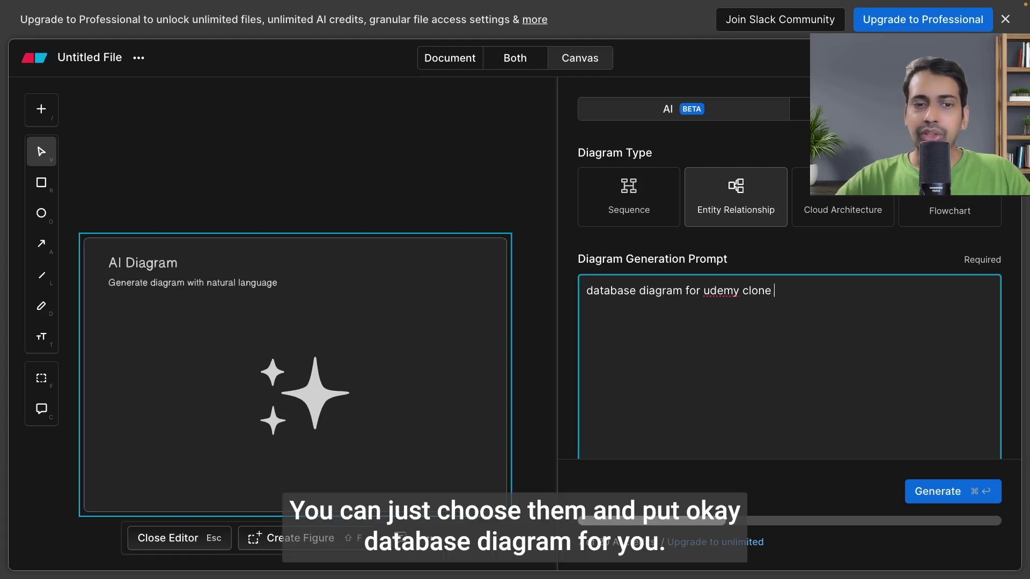
Finish the prompt with 'app', generate the Udemy clone ERD, and inspect its tables.
text(app)
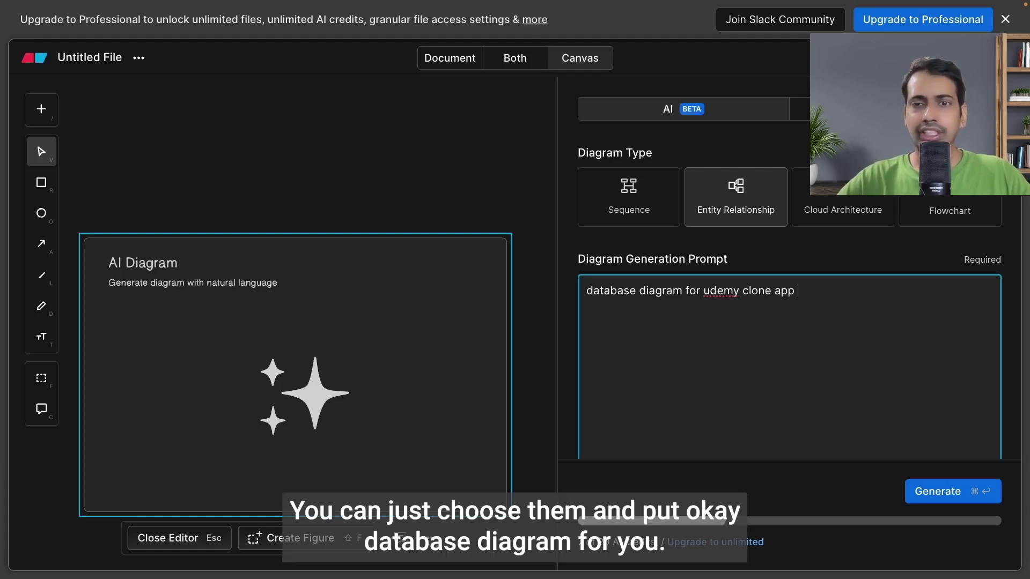
click(952, 498)
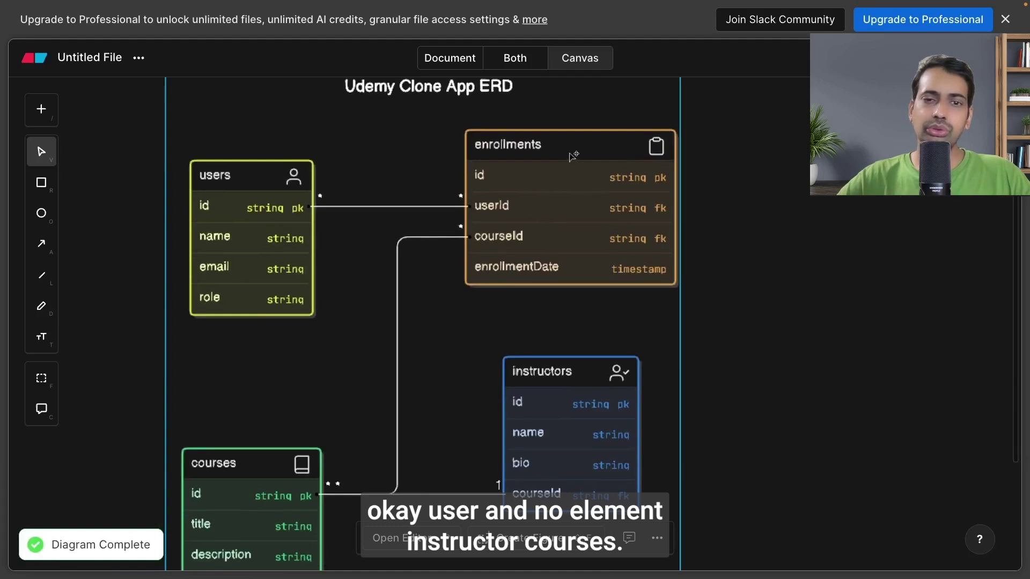
scroll(572, 155, down, 10)
scroll(548, 272, up, 2)
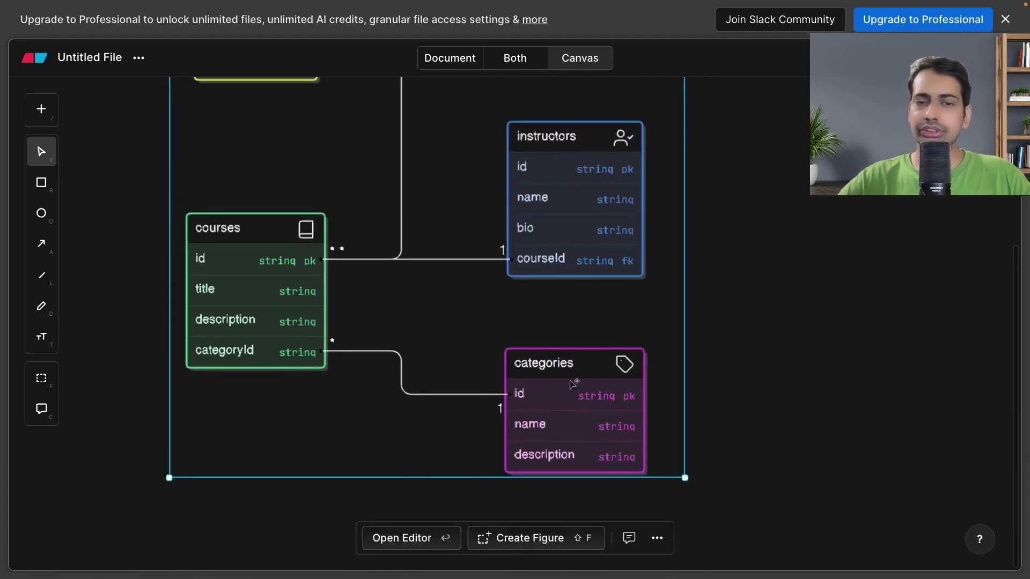
scroll(777, 349, up, 4)
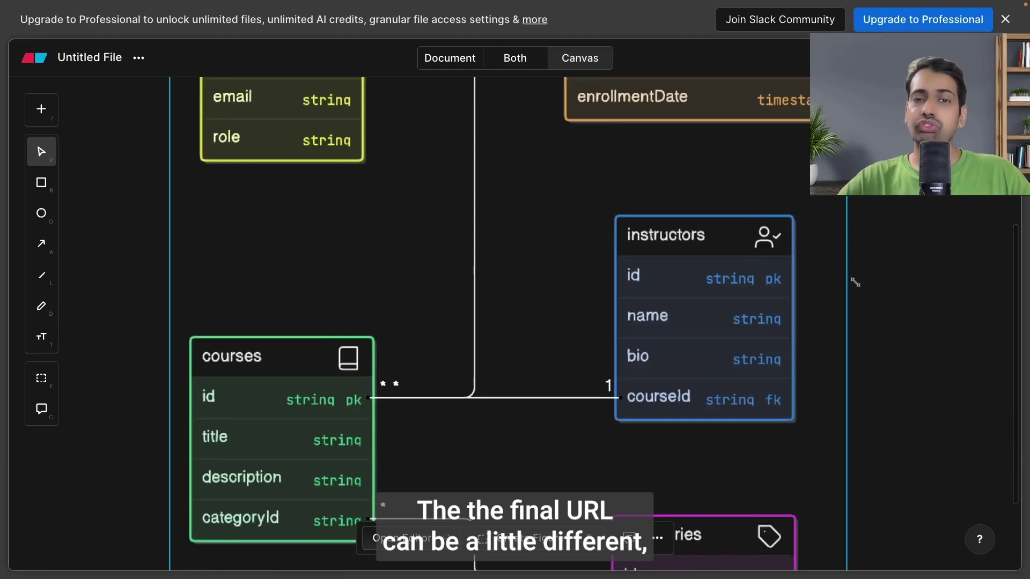
scroll(843, 287, up, 1)
scroll(843, 287, down, 3)
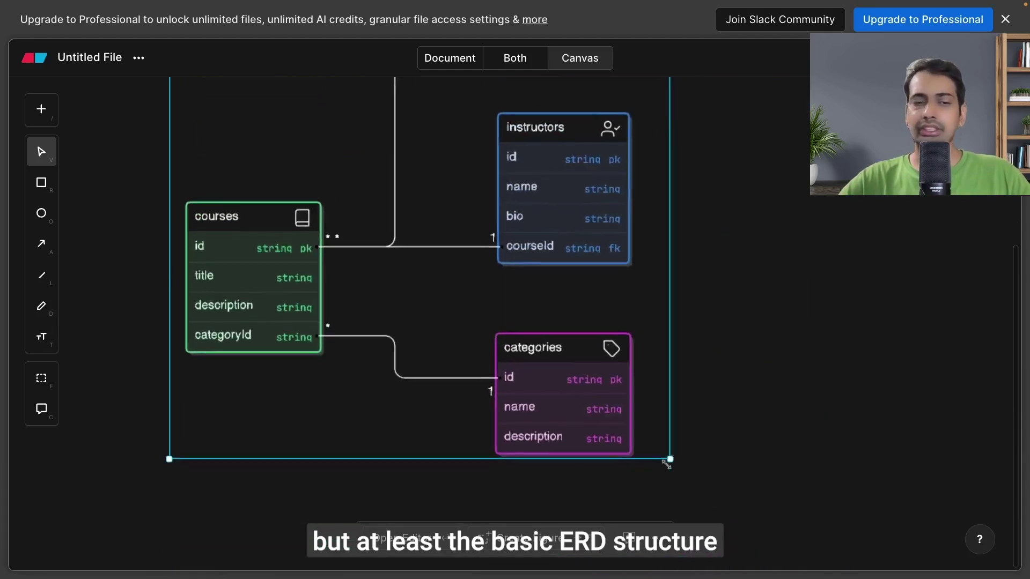
scroll(787, 318, up, 5)
scroll(788, 318, left, 2)
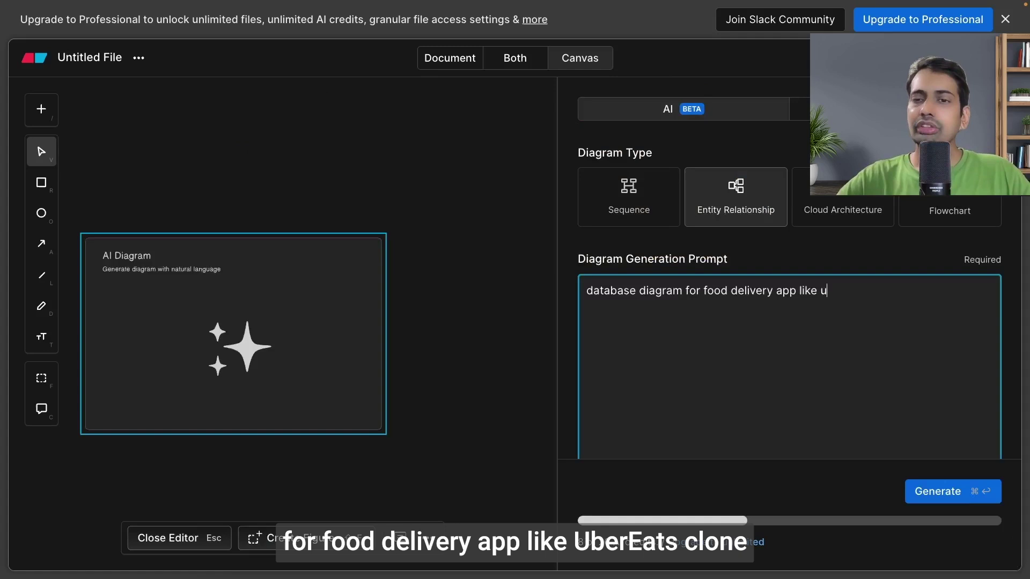
Generate a food delivery database diagram with payment, billing and user auth features.
text(ber )
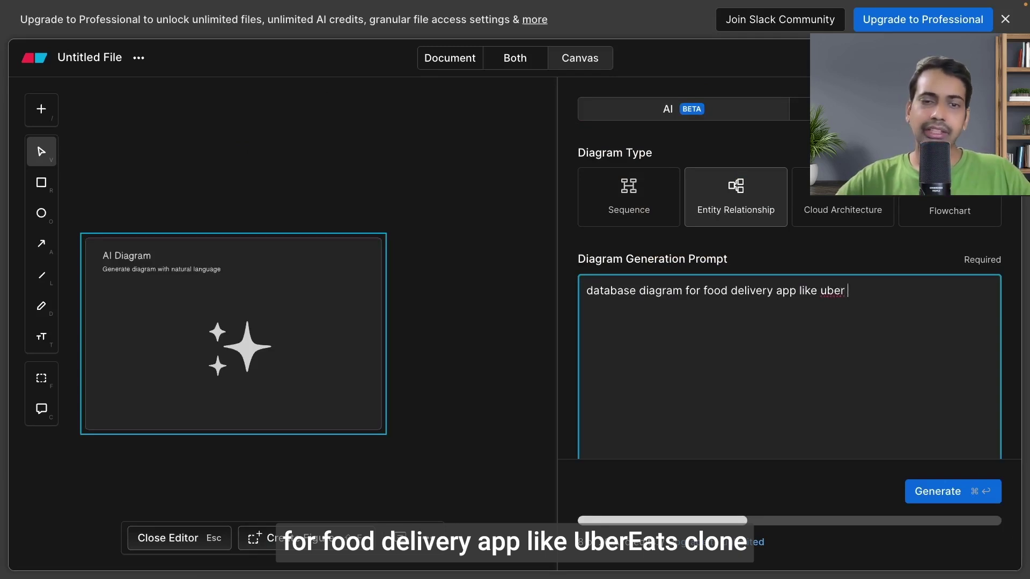
text(eats with a)
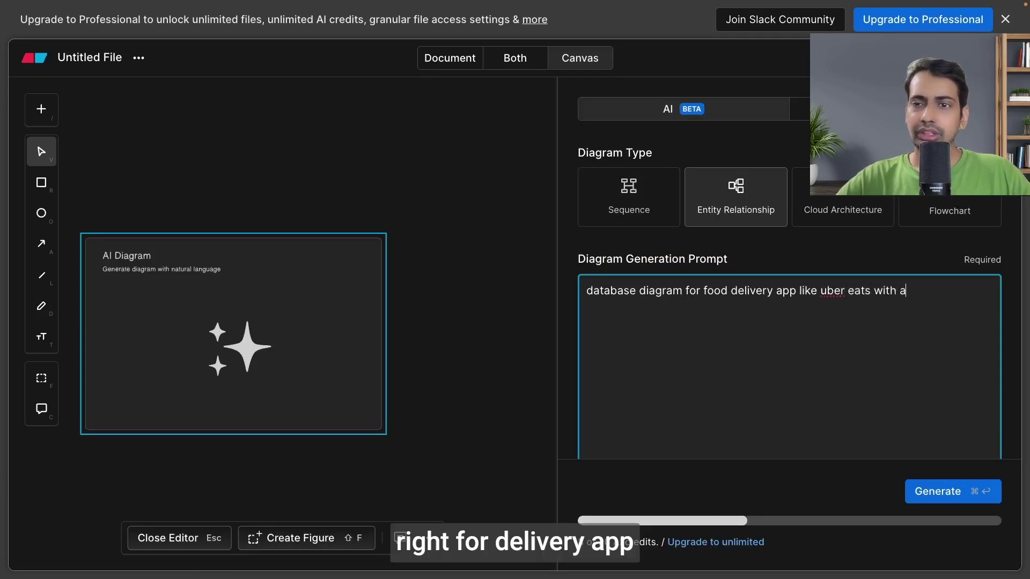
text(ll features)
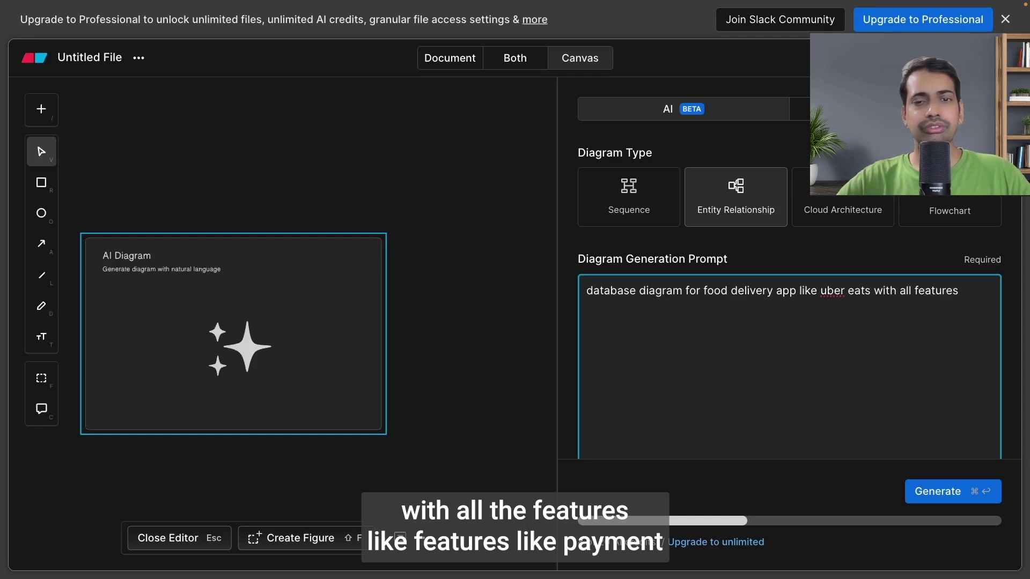
text( payment , billi)
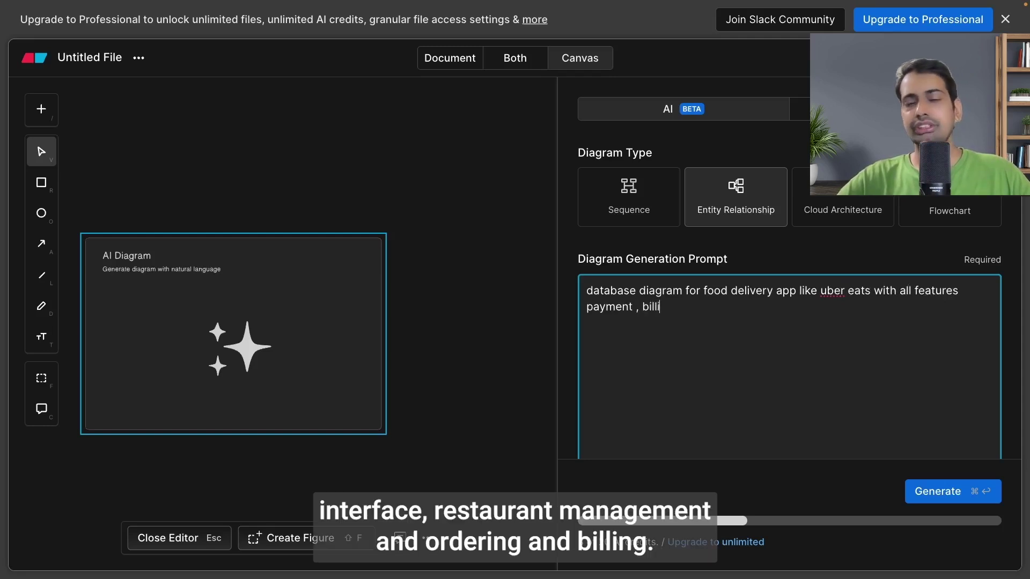
text(ng, user auth)
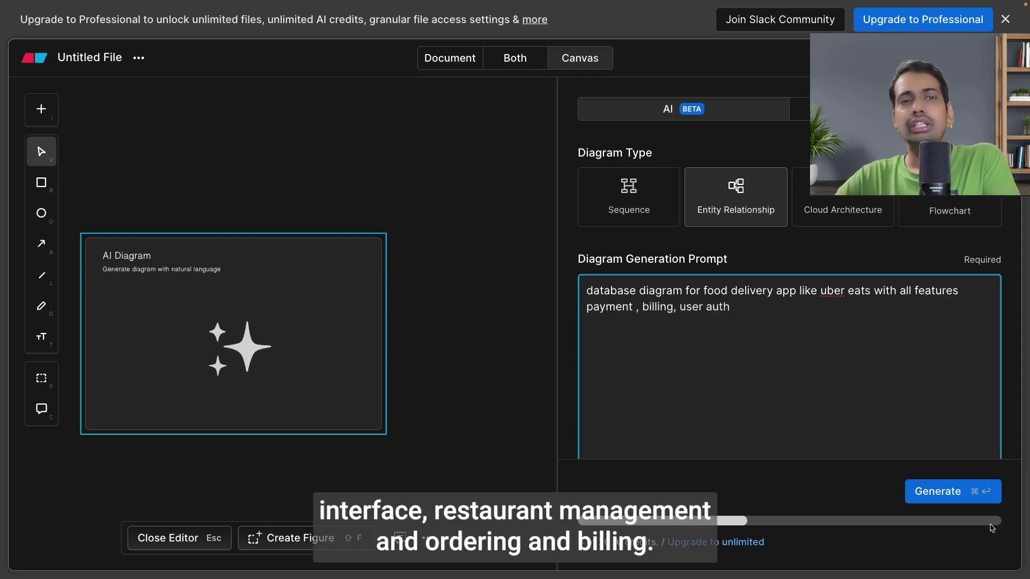
key(super+Return)
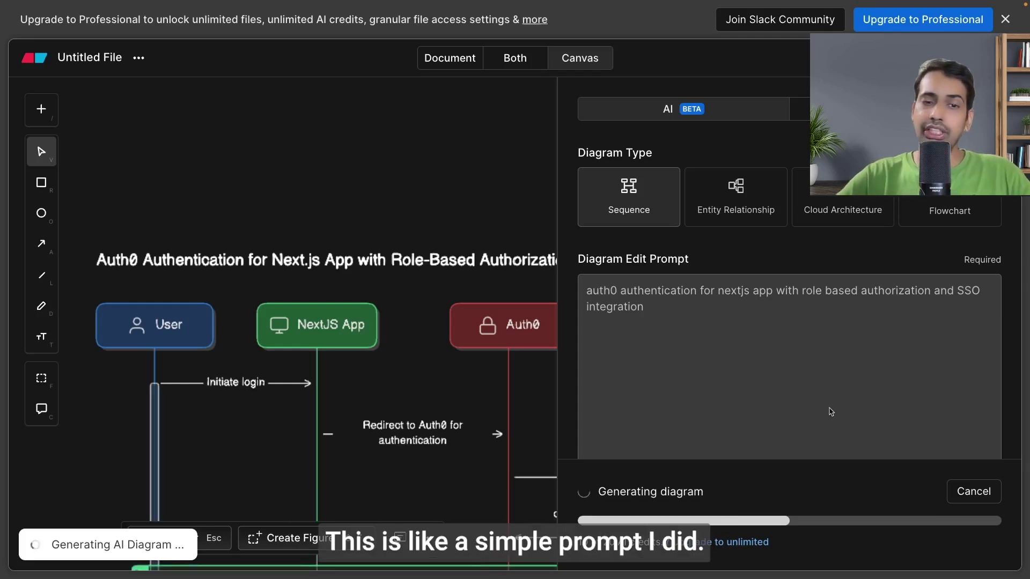
Close the AI panel and scroll down through the Auth0 sequence diagram's SSO steps.
click(490, 174)
scroll(489, 177, down, 4)
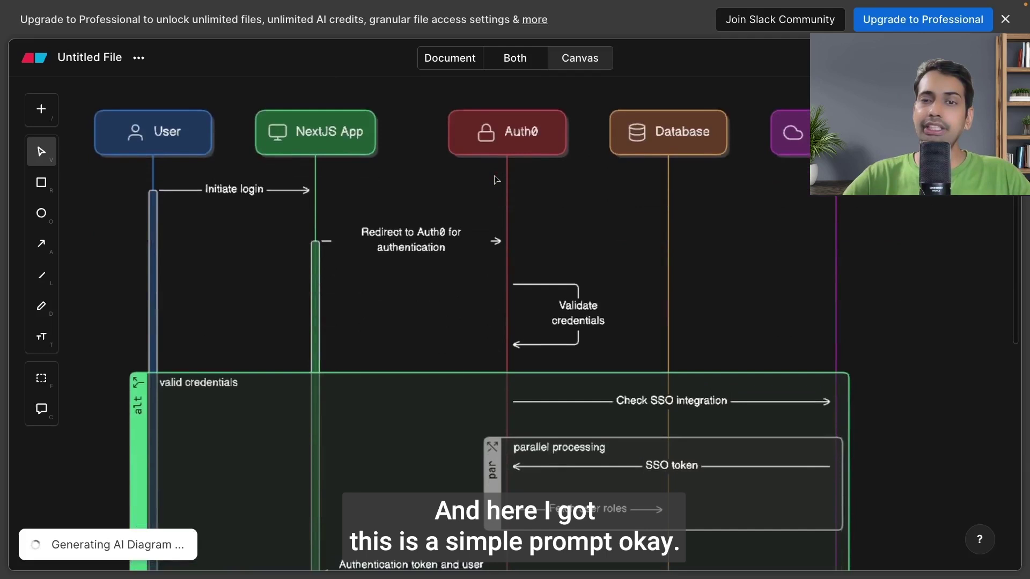